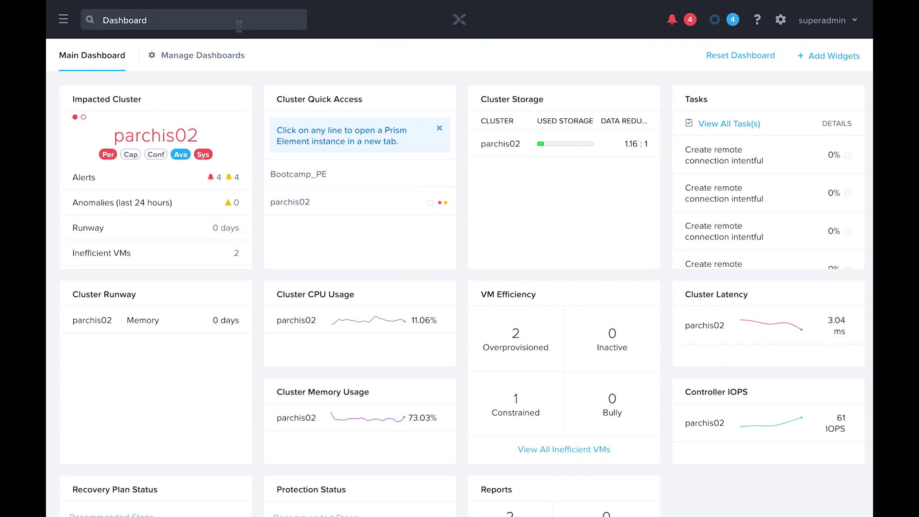
- Search 'parchis02 vm constrained' and pick the parchis02 VMs Efficiency~Constrained suggestion
left_click(240, 28)
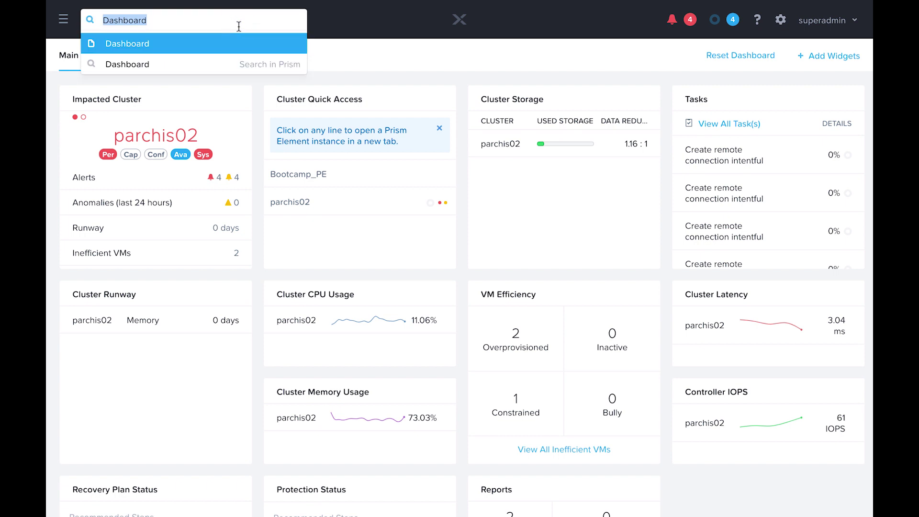
type("par")
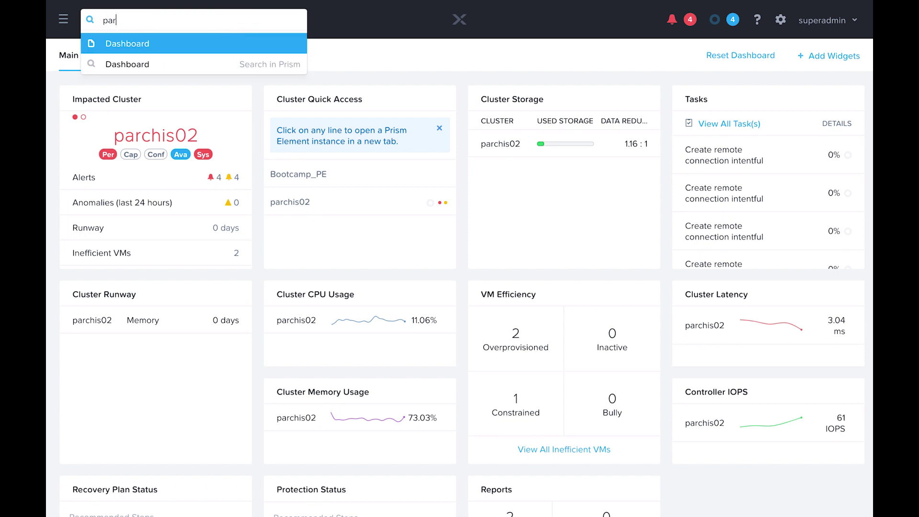
type("chis02 vm co")
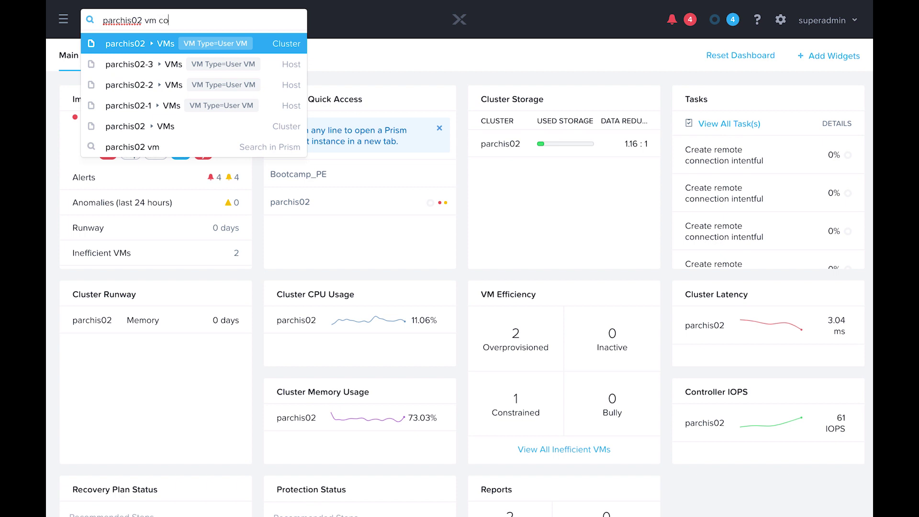
type("nstrained")
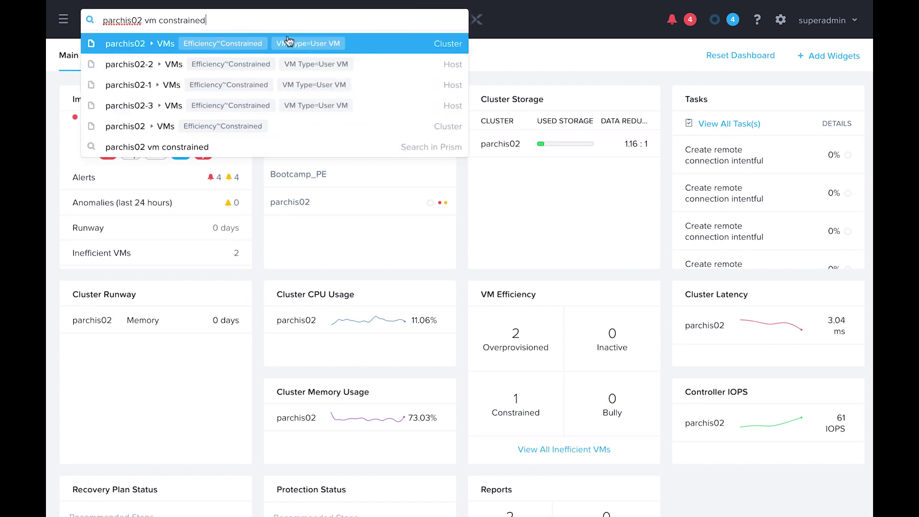
left_click(401, 52)
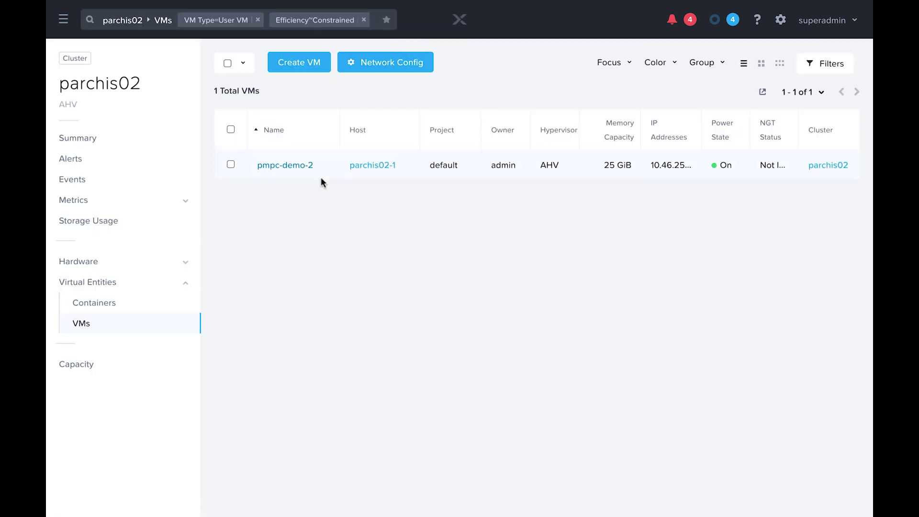
- Open pmpc-demo-2's summary and mark its 96.64% memory usage figure
left_click_drag(318, 163, 258, 167)
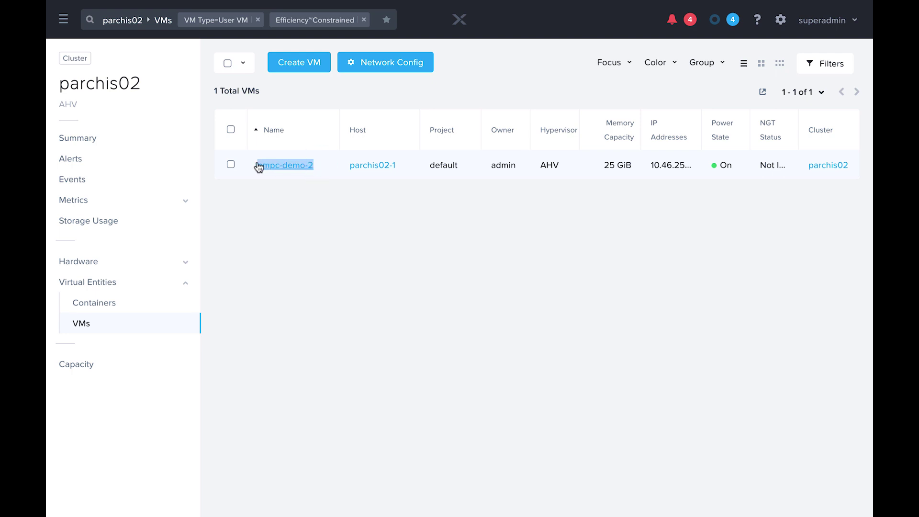
left_click(309, 169)
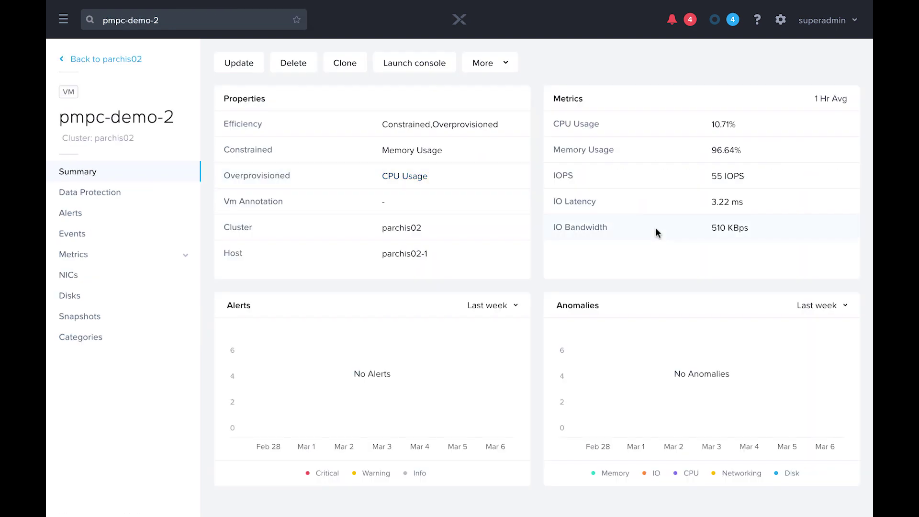
double_click(753, 146)
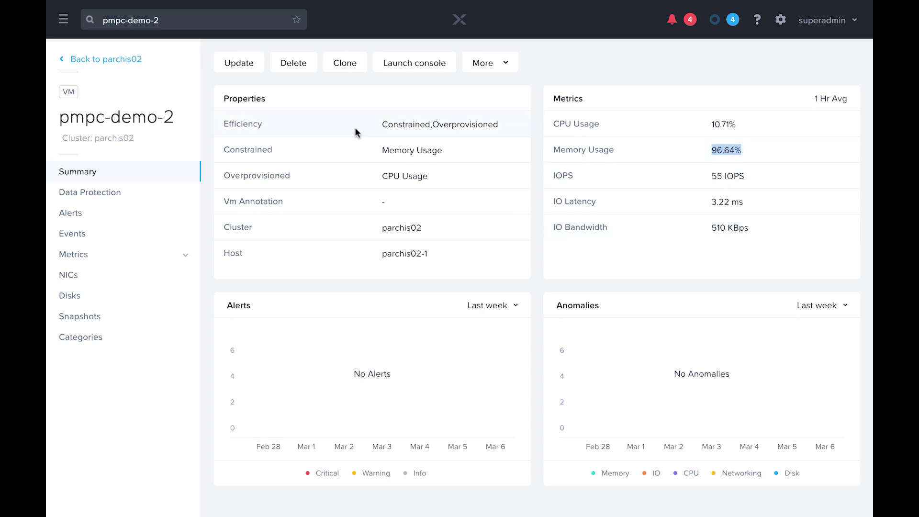
left_click(228, 22)
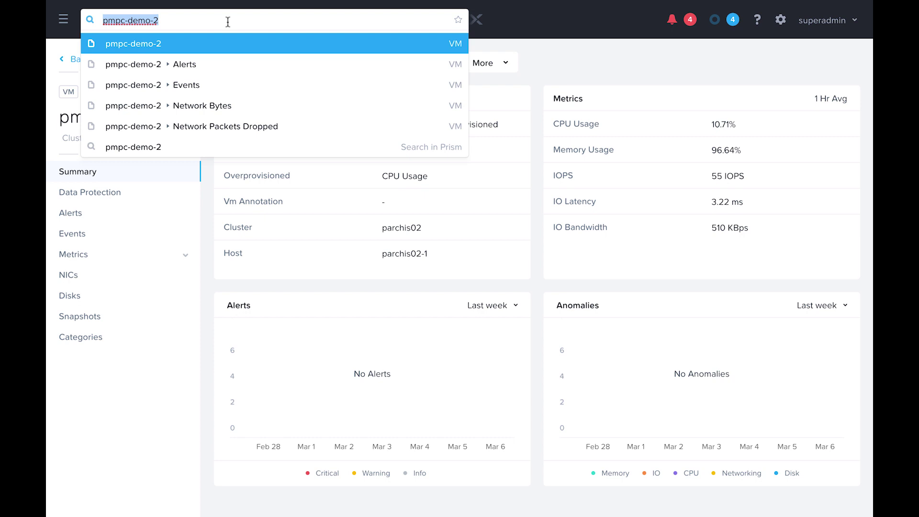
type("parchis")
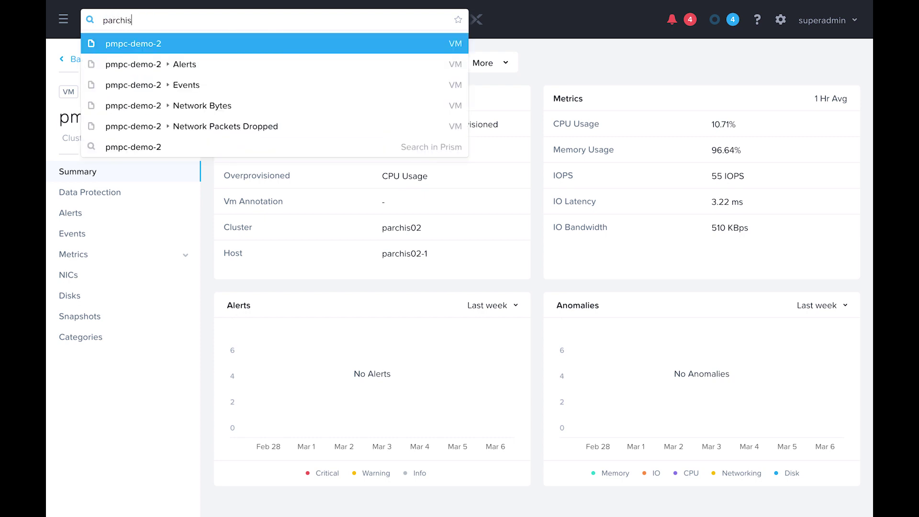
type("02")
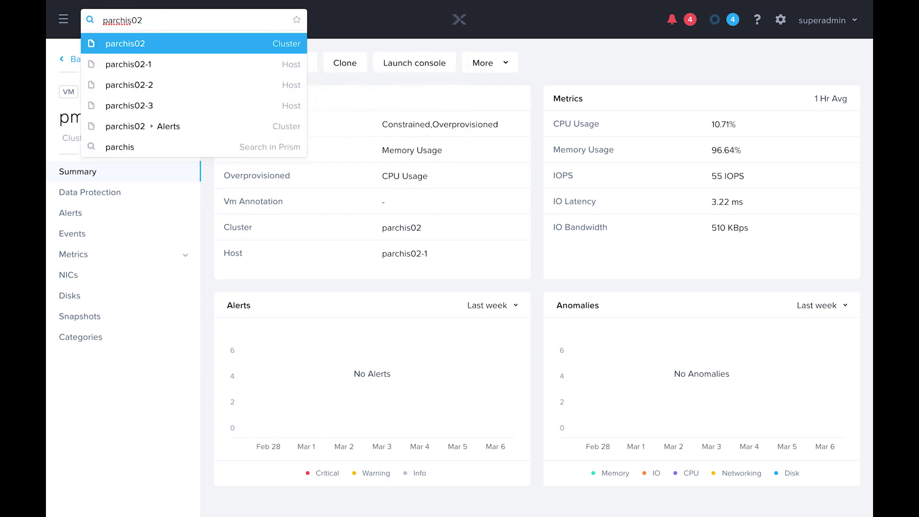
type(" capacity")
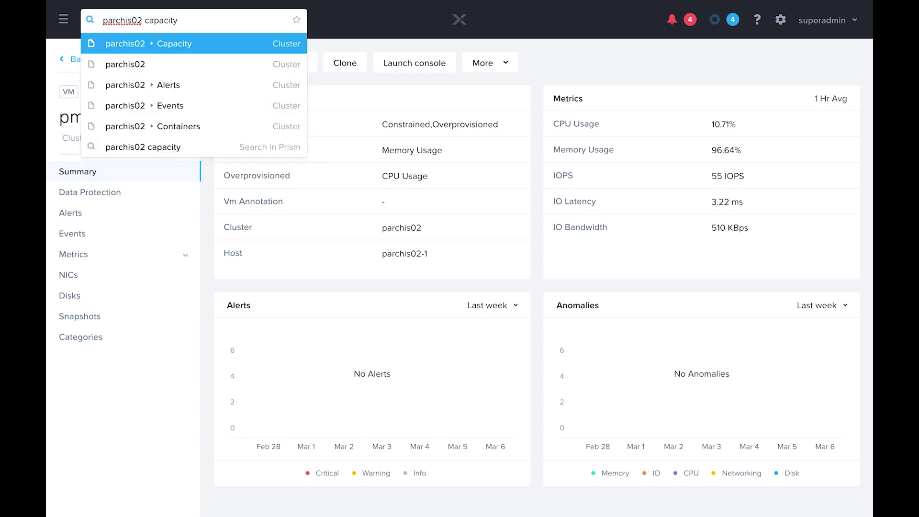
- Open the parchis02 Capacity page showing a 0-day overall and memory runway
key("Return")
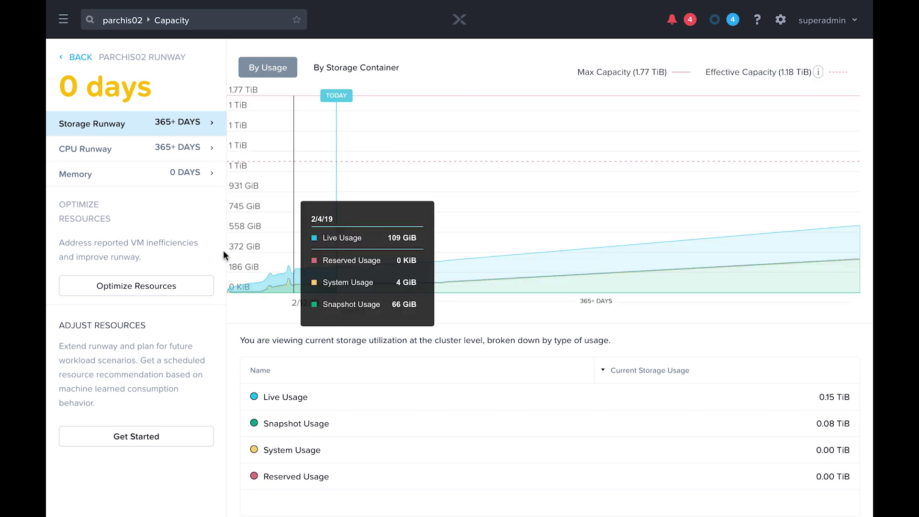
left_click(167, 175)
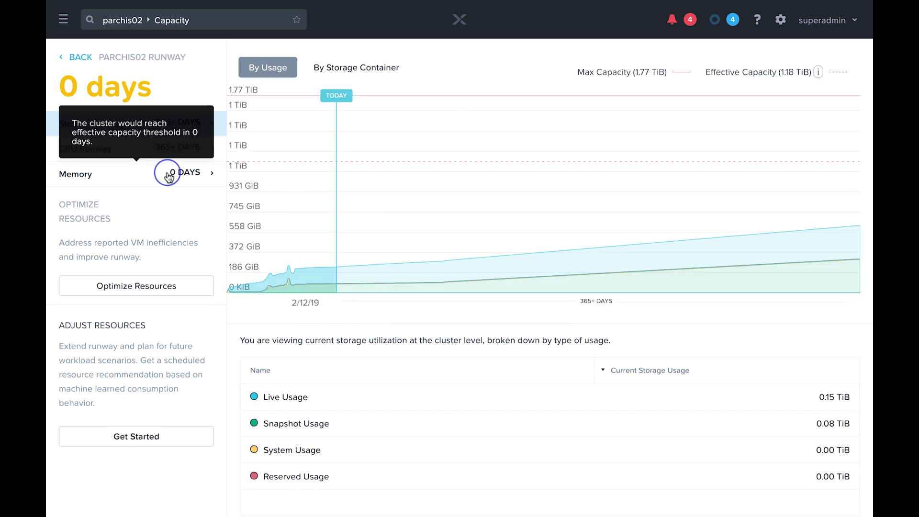
left_click_drag(167, 176, 200, 228)
left_click(198, 226)
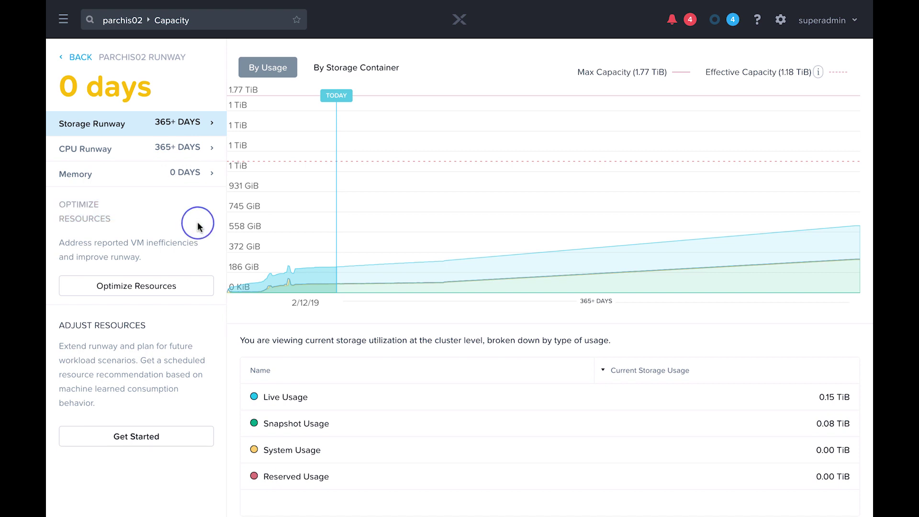
left_click(227, 24)
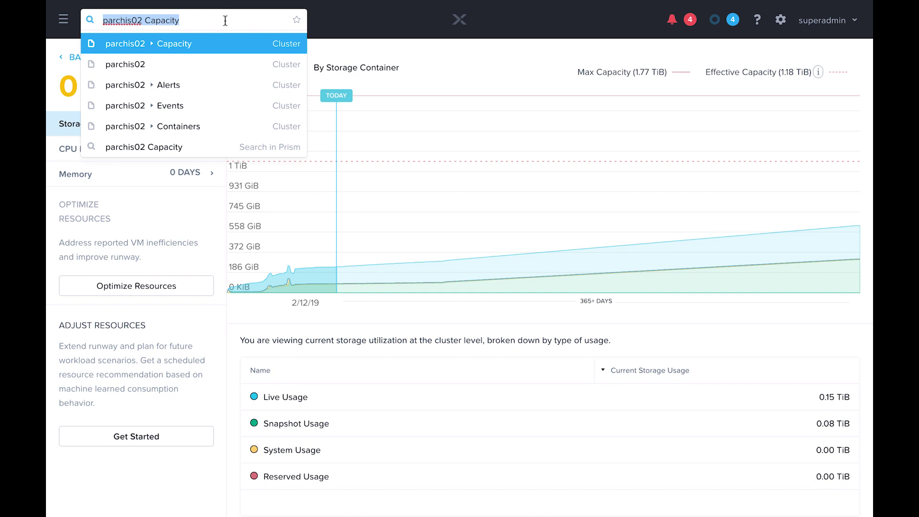
type("parch")
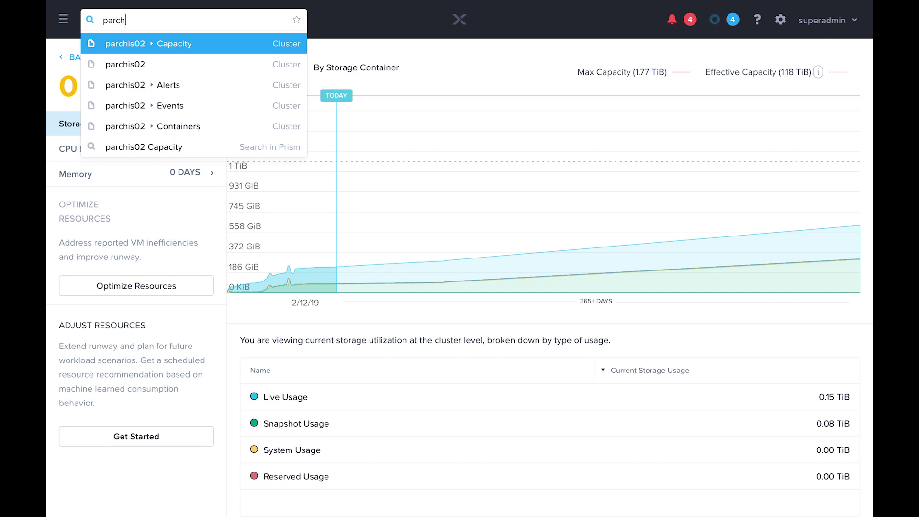
type("is02 v")
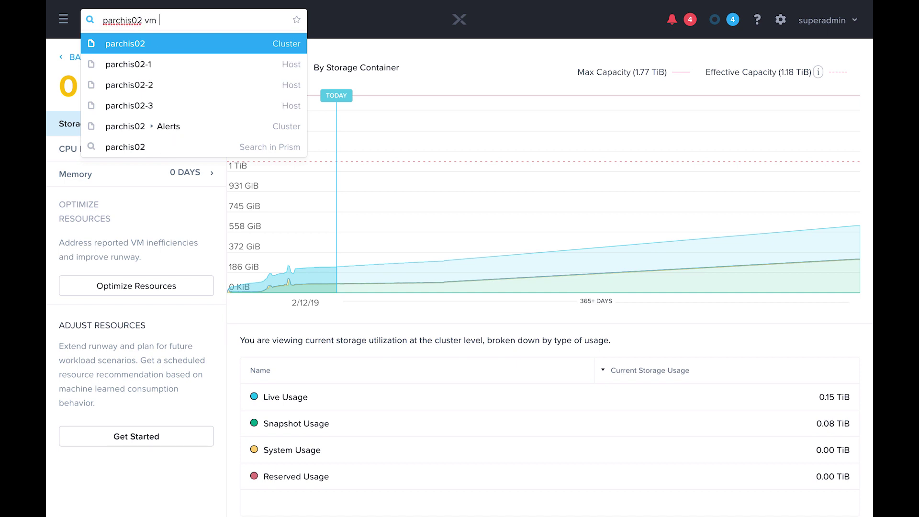
type("mem")
type("r")
type("10")
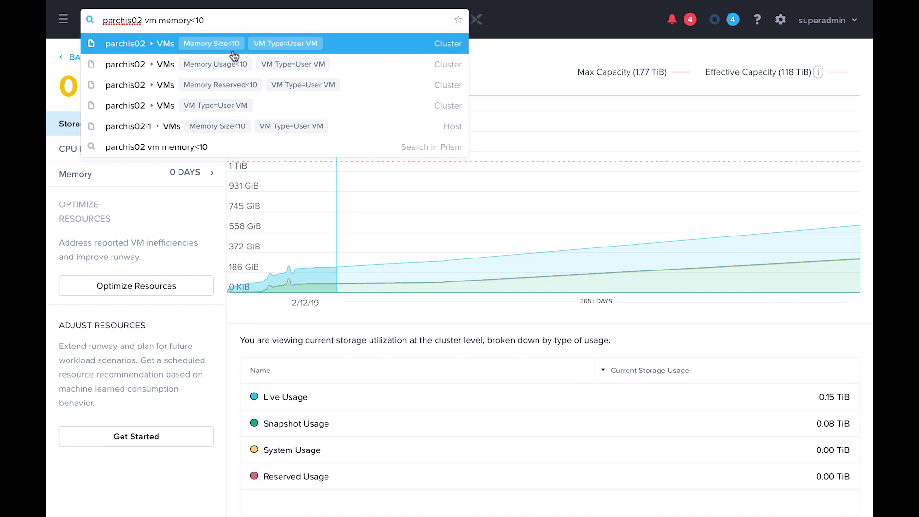
- Pick the Memory Usage<10 suggestion listing CentosBase and HHY-Linux-Tools
left_click(369, 68)
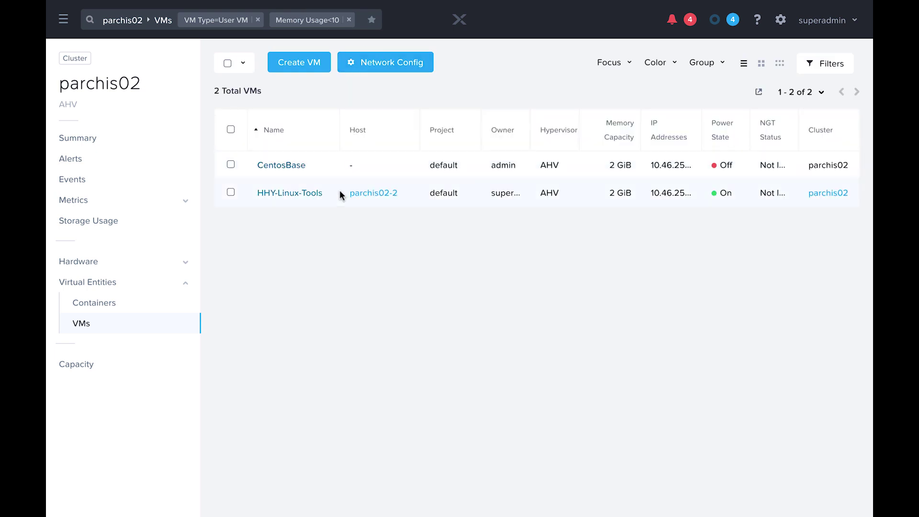
- Clear the search query, leaving CentosBase and HHY-Linux-Tools listed
left_click_drag(326, 193, 254, 191)
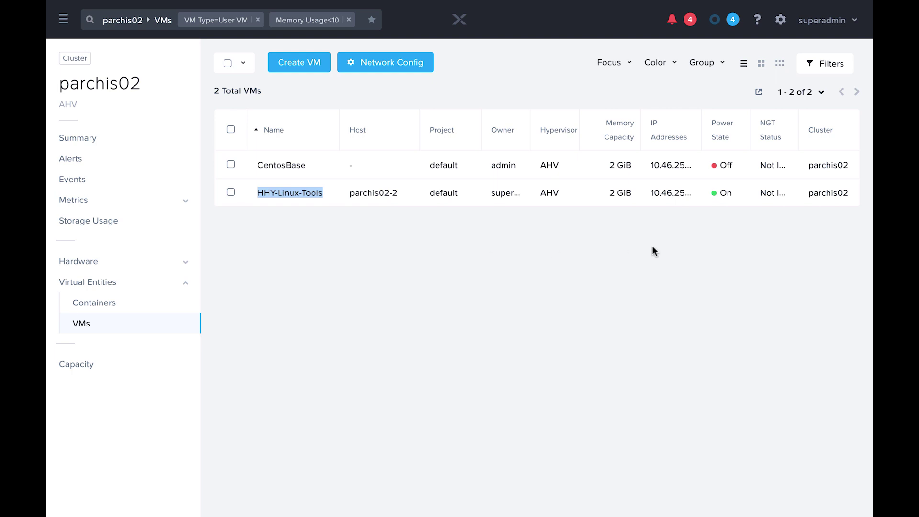
left_click_drag(338, 194, 260, 198)
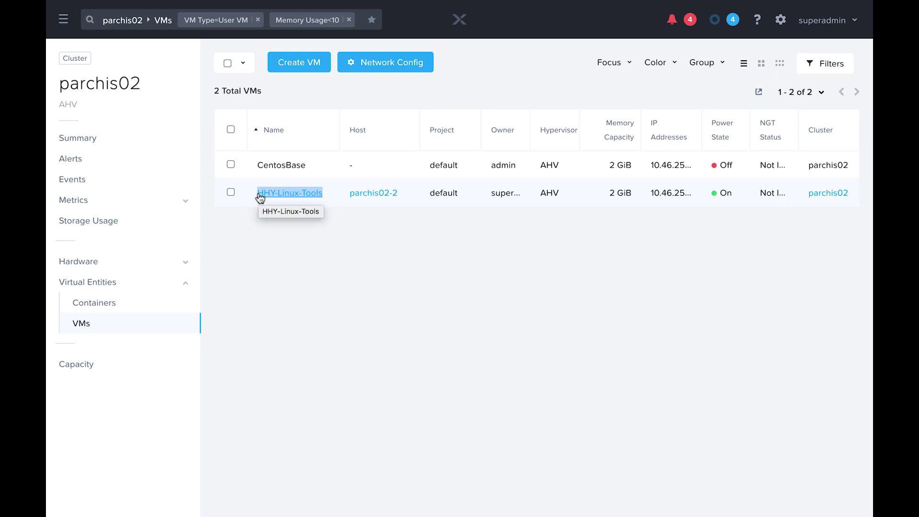
left_click(357, 20)
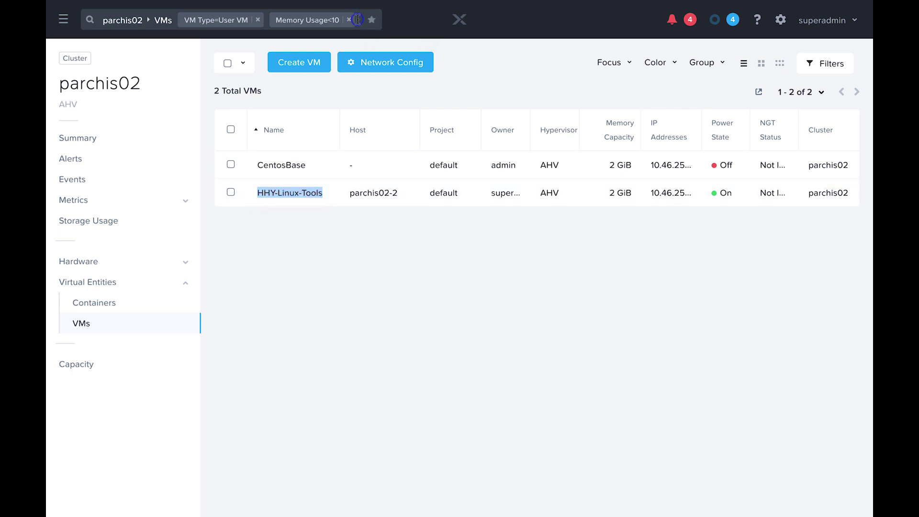
key("BackSpace")
type("ntp server")
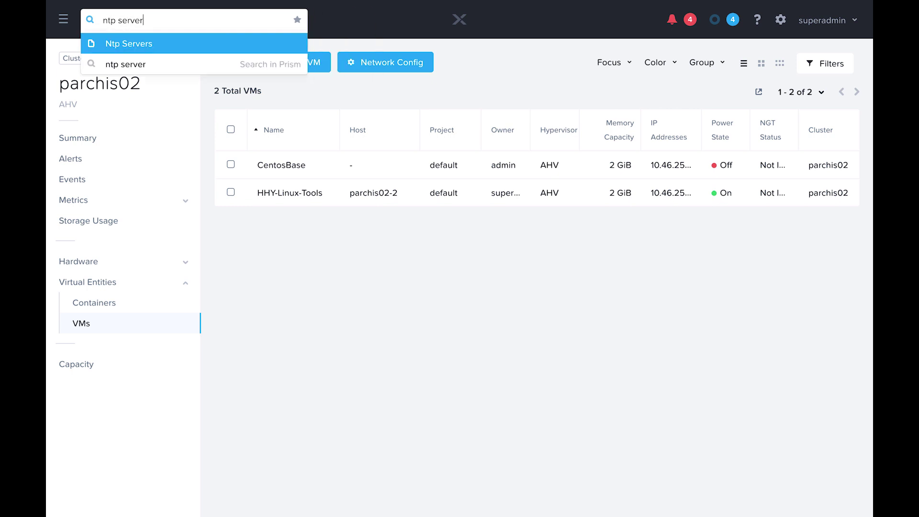
- Pick the Ntp Servers suggestion to show time.google.com and 8.8.8.8
key("Return")
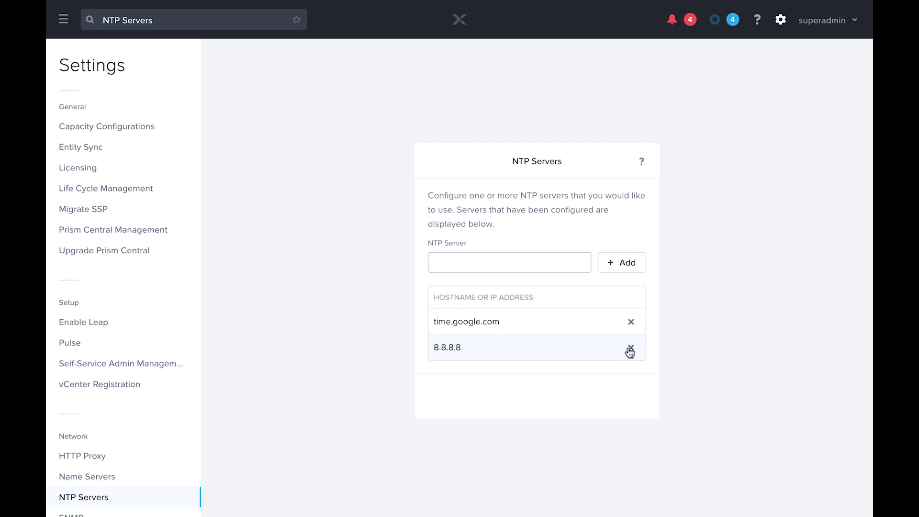
- Delete the 8.8.8.8 NTP server, keeping time.google.com, and clear the search bar
left_click(473, 351)
left_click(630, 347)
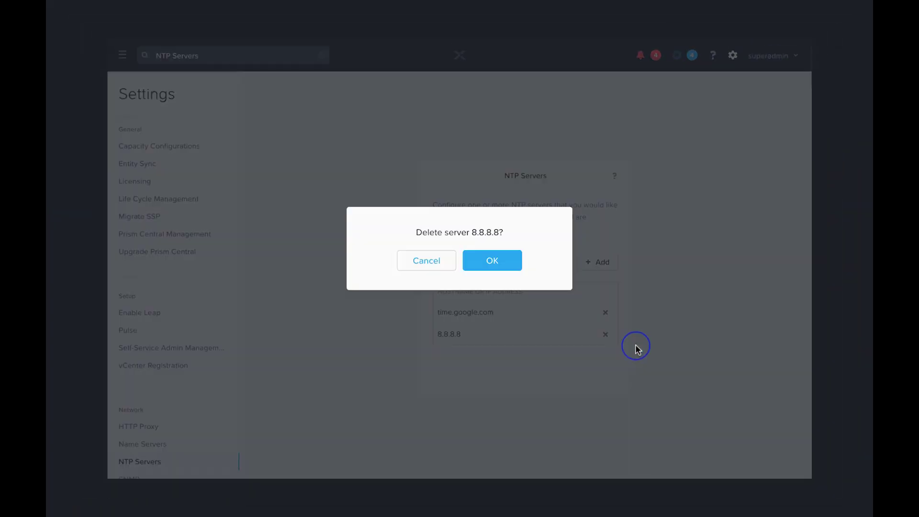
left_click(505, 267)
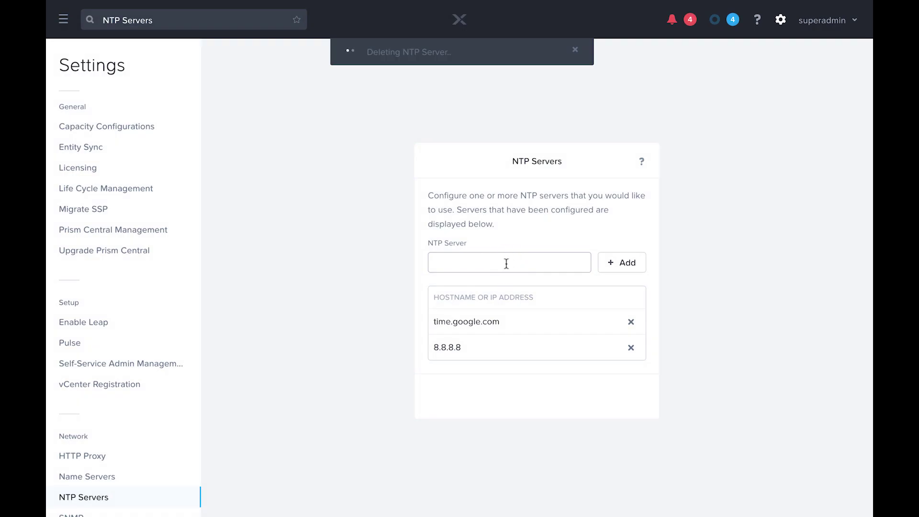
left_click(199, 19)
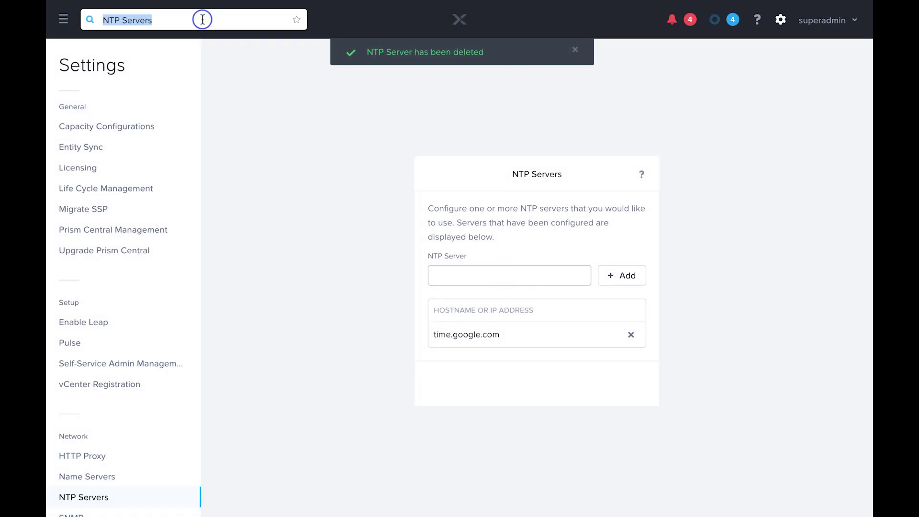
key("BackSpace")
type("consu")
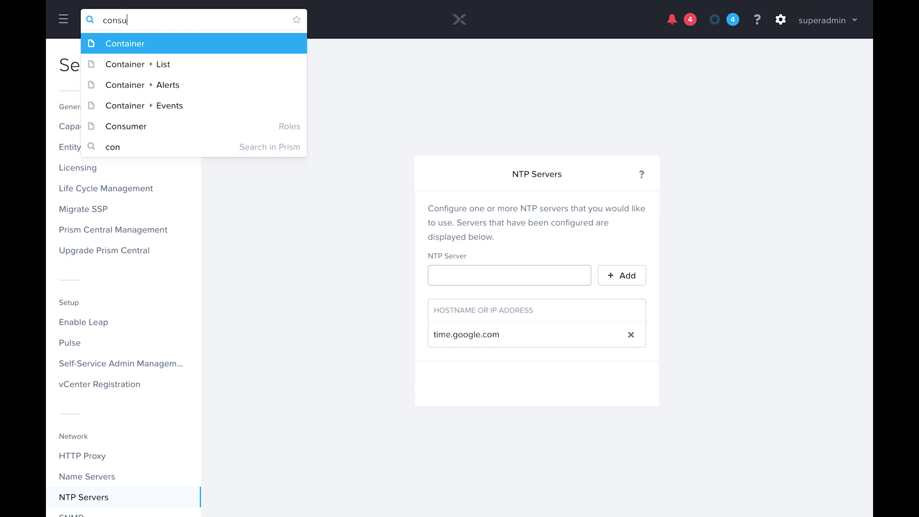
type("mer")
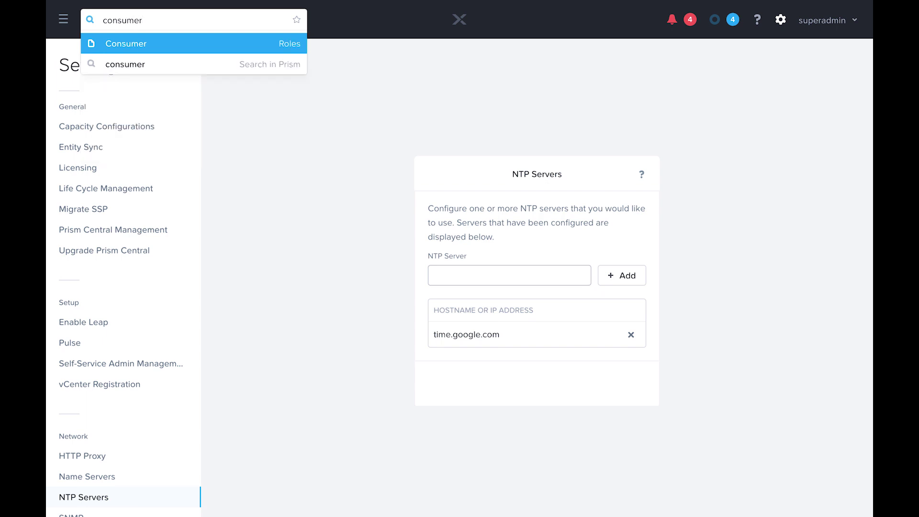
- Open the Consumer role, then exit its Manage Assignment editor without saving
key("Return")
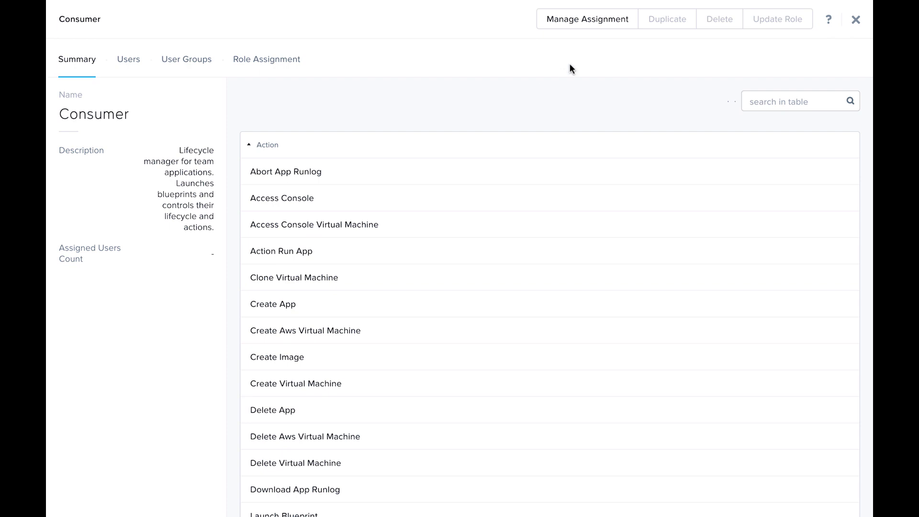
left_click(587, 20)
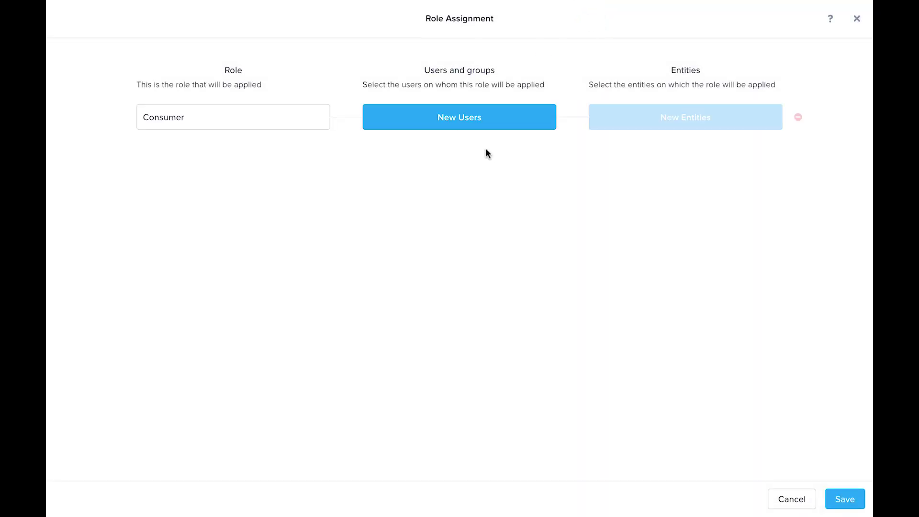
left_click(857, 18)
left_click(491, 263)
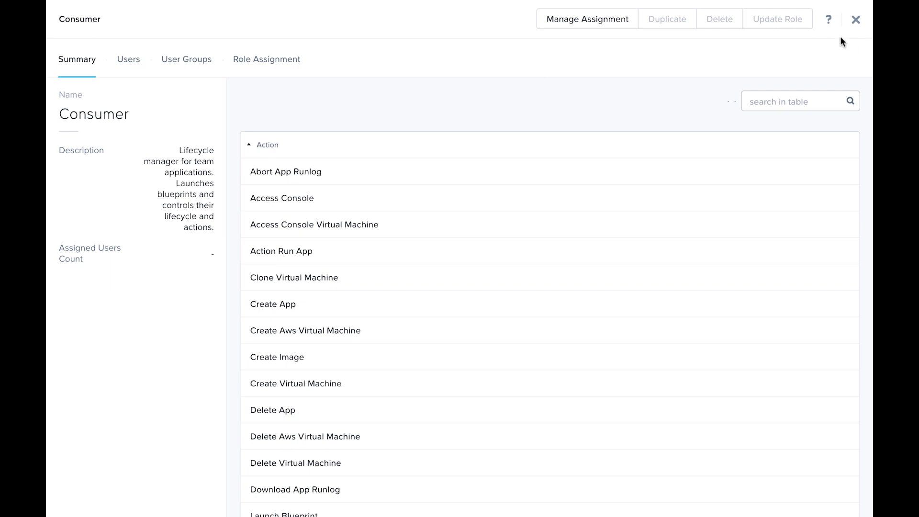
- Close the Consumer role and search 'block' to list hosts with block model NX-1065-G5
left_click(858, 21)
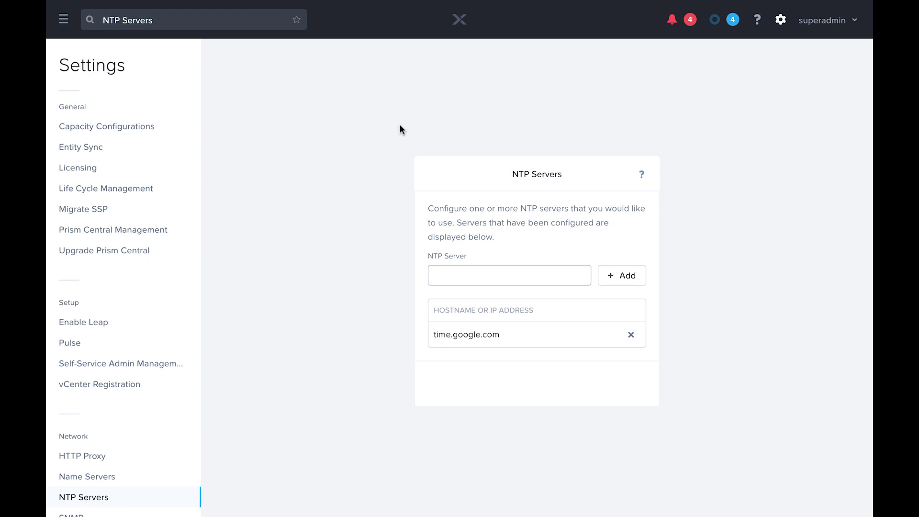
left_click(213, 26)
key("BackSpace")
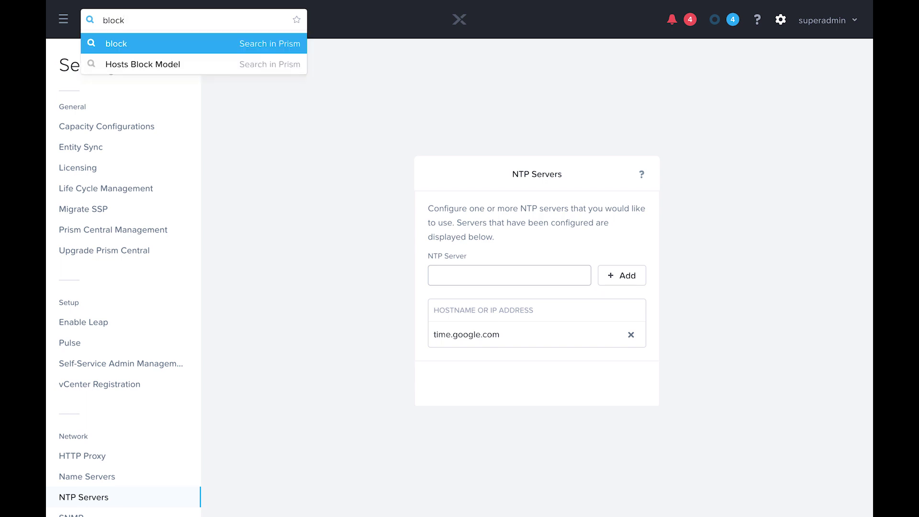
key("Return")
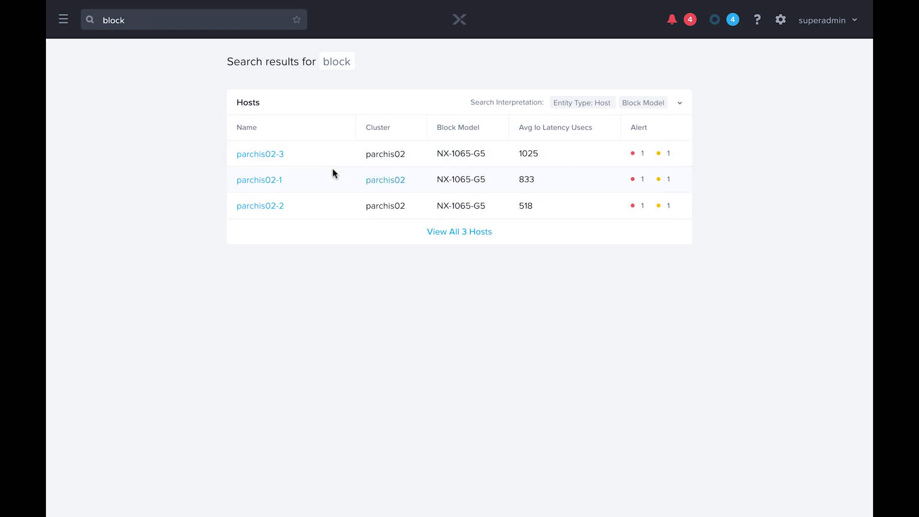
left_click_drag(493, 158, 436, 155)
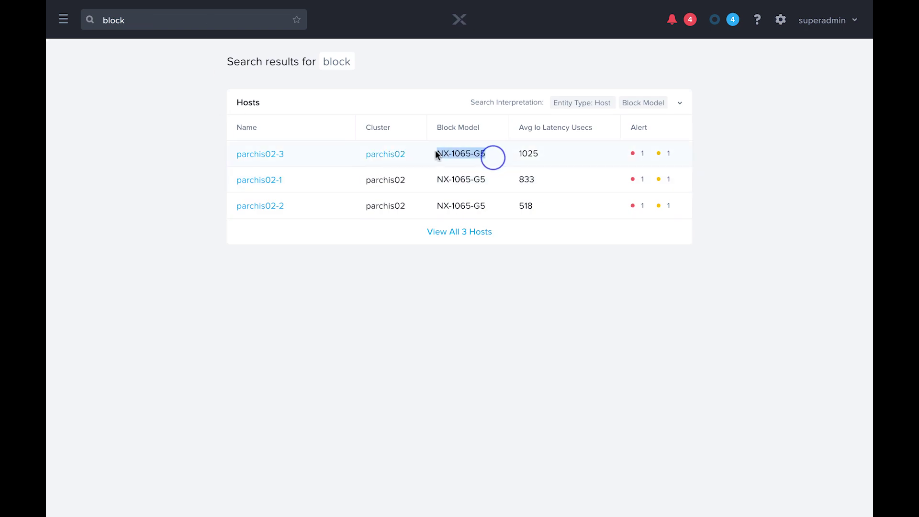
left_click(458, 183)
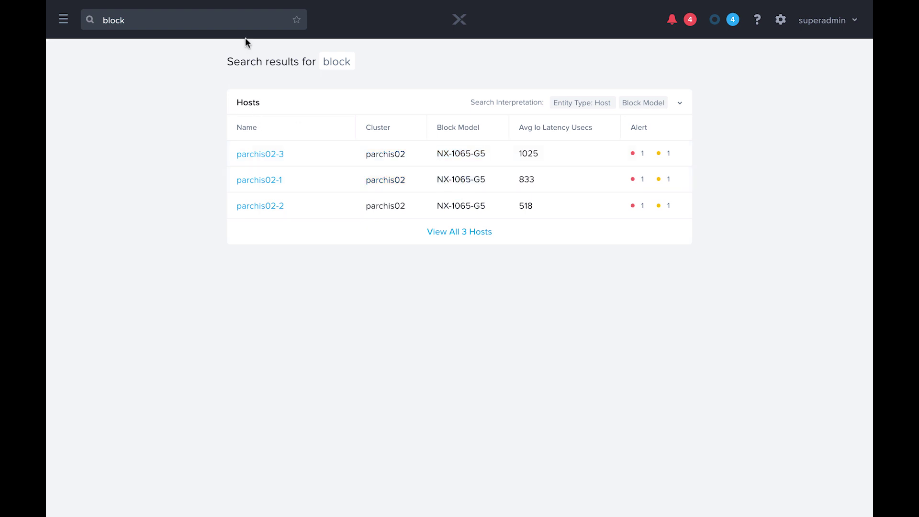
- Star the 'parchis02 vm constrained' search as a favorite and check it in the navigation menu
left_click(240, 15)
key("BackSpace")
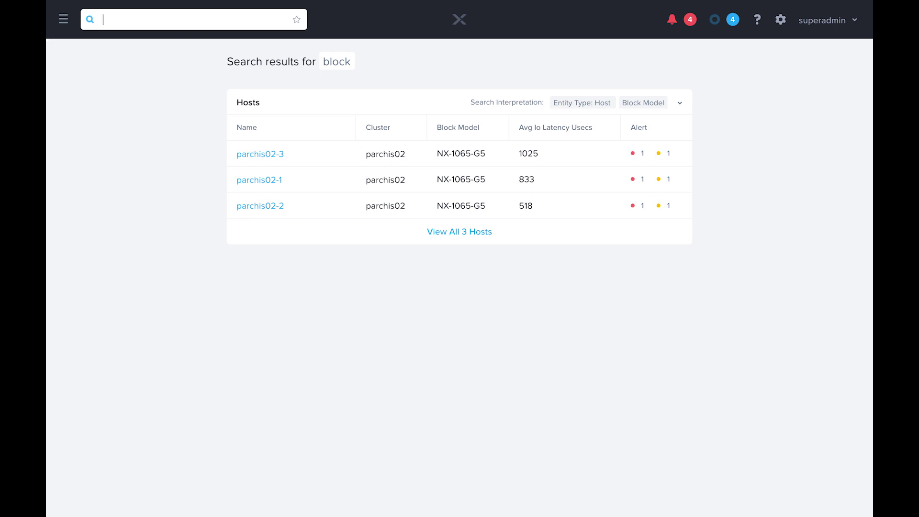
type("v")
key("BackSpace")
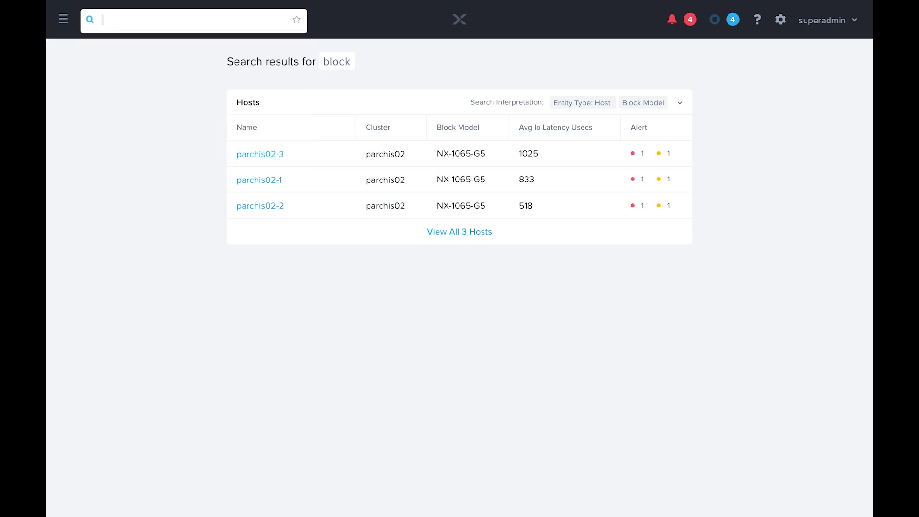
type("parchis02")
type(" vm ")
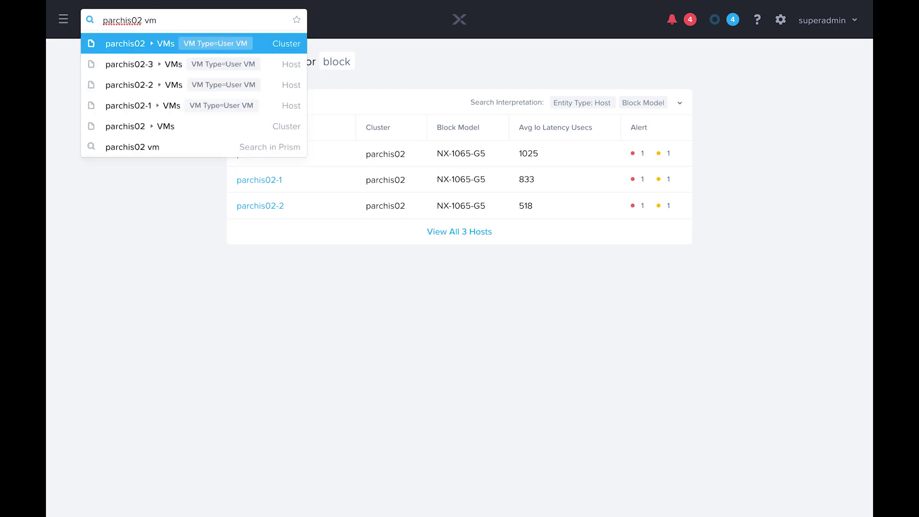
type("constrai")
type("ed")
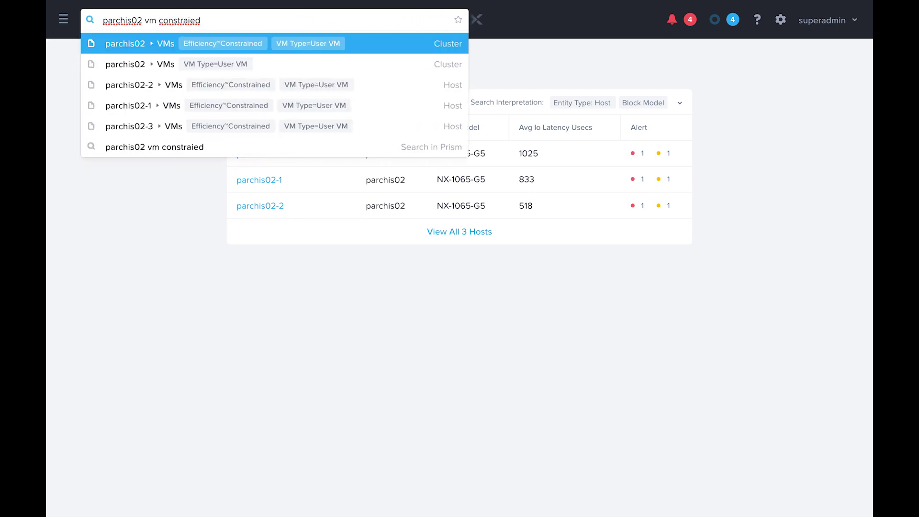
key("Return")
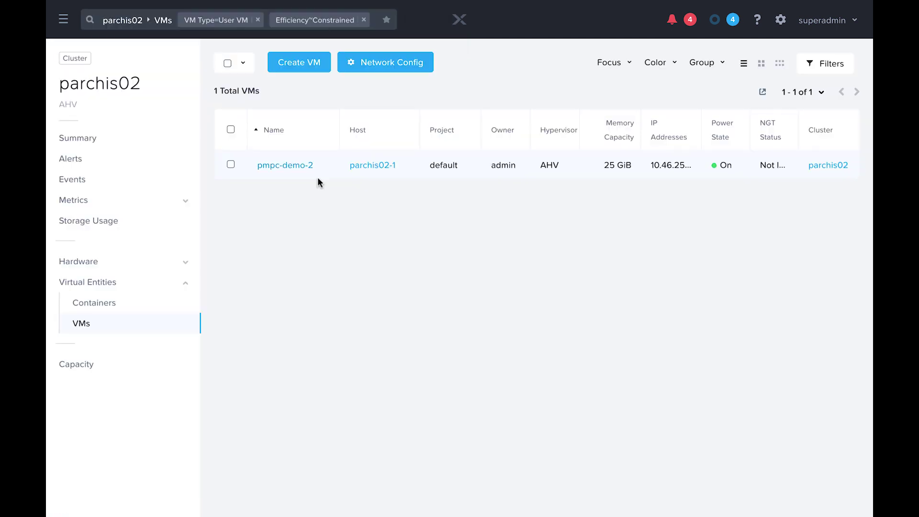
left_click(386, 21)
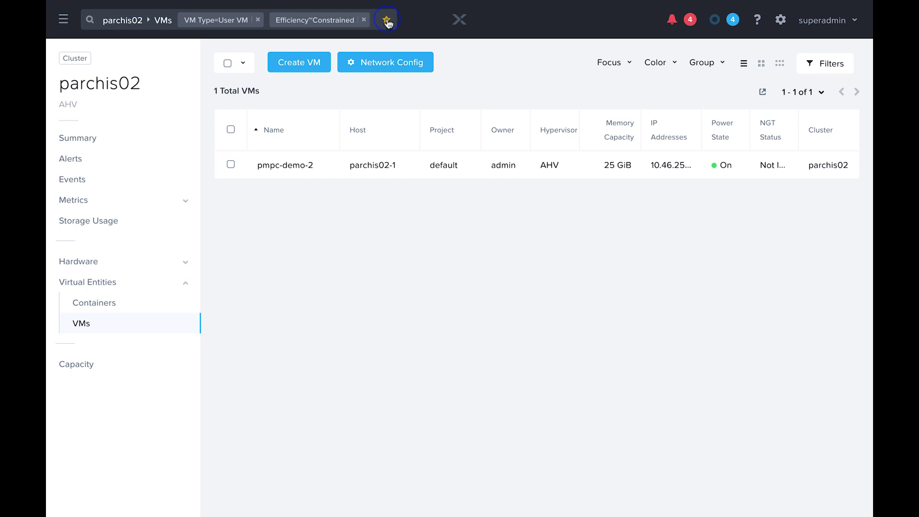
left_click(63, 20)
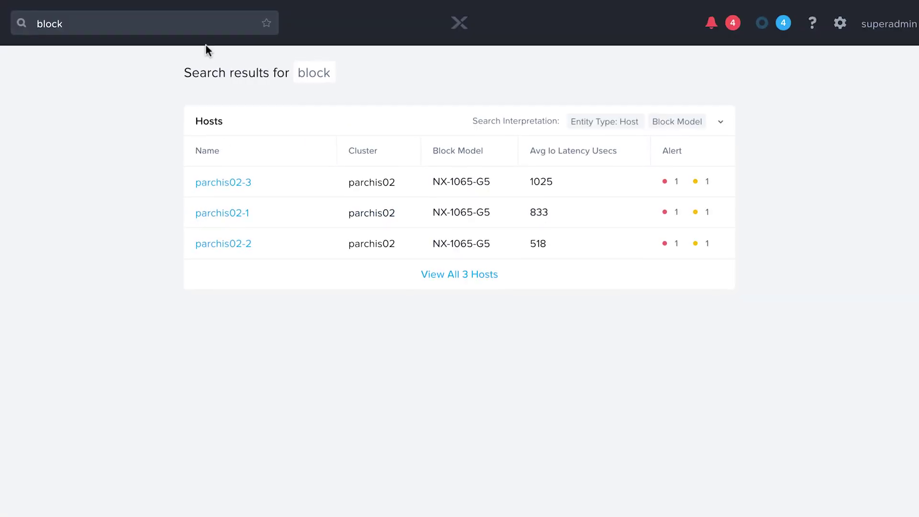
- Clear the 'block' query from the search field while the three NX-1065-G5 host results stay listed
left_click(193, 23)
key("BackSpace")
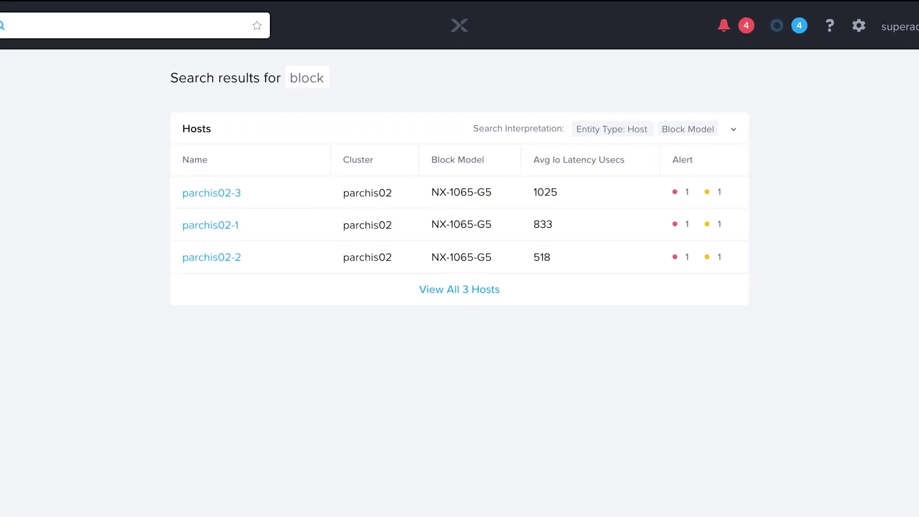